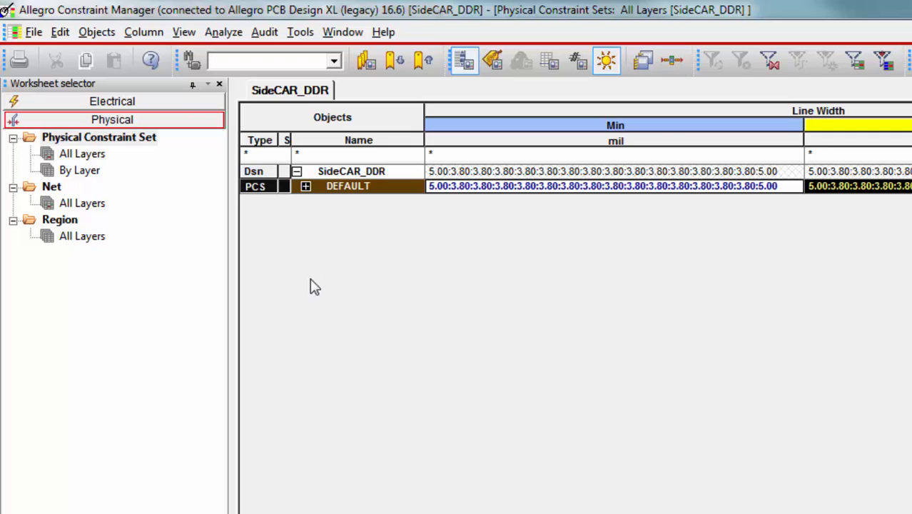
Step: Expand the DEFAULT physical constraint set to view its line widths layer by layer
{"action": "left_click", "coordinate": [306, 186]}
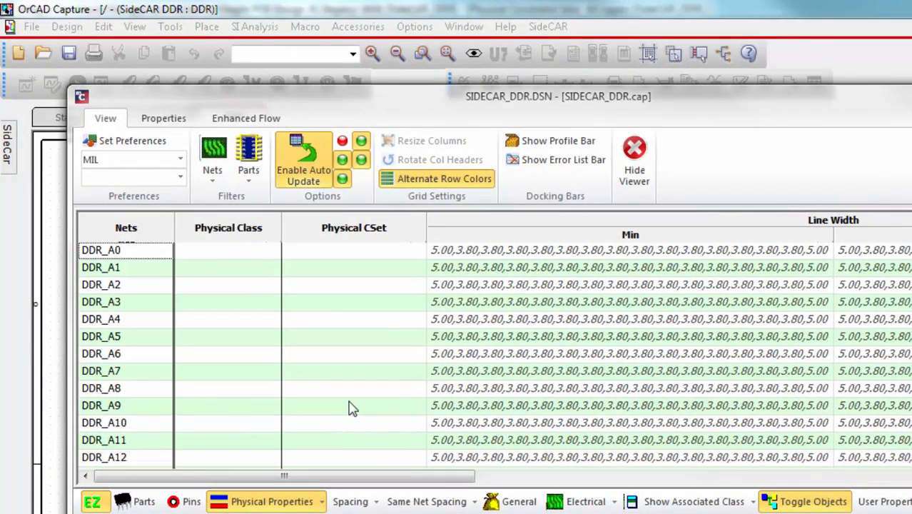
{"action": "double_click", "coordinate": [350, 409]}
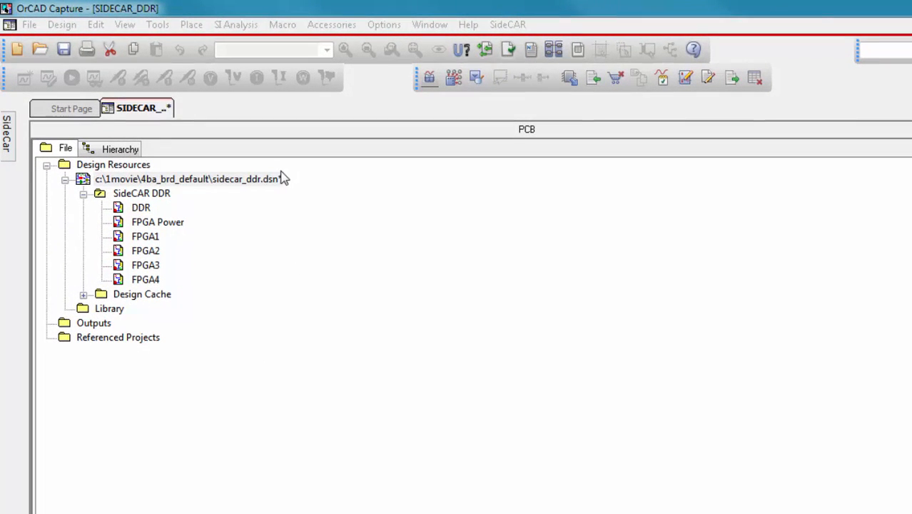
Step: Back-annotate the schematic from allegro\SIDECAR_DDR.brd, saving the modified design and importing the board's constraints
{"action": "left_click", "coordinate": [161, 25]}
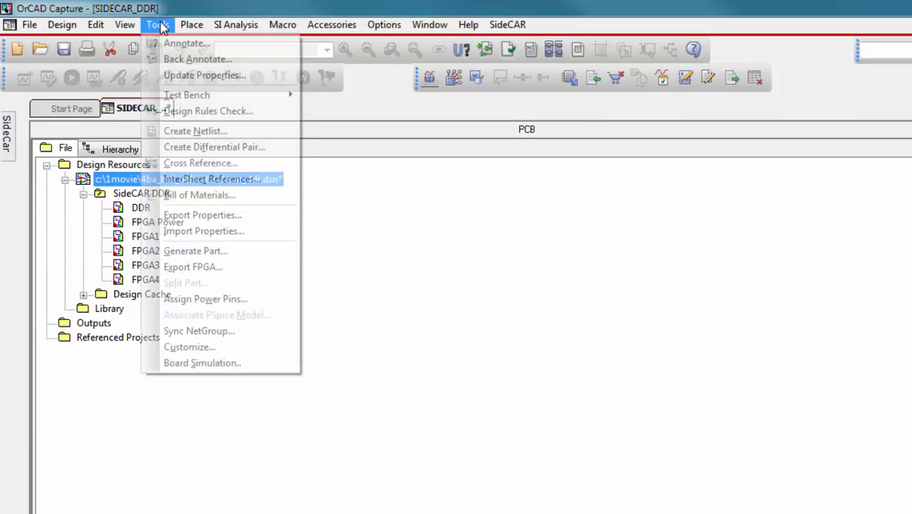
{"action": "left_click", "coordinate": [175, 60]}
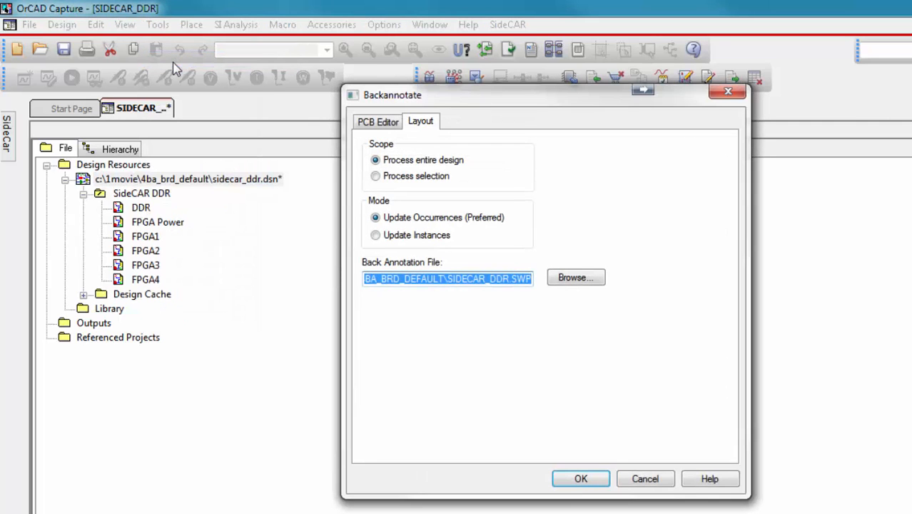
{"action": "left_click", "coordinate": [369, 124]}
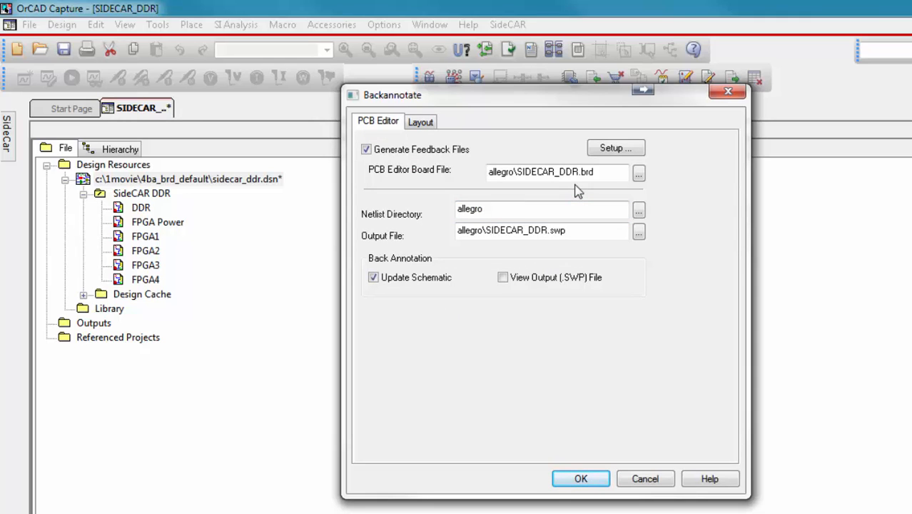
{"action": "left_click", "coordinate": [581, 481]}
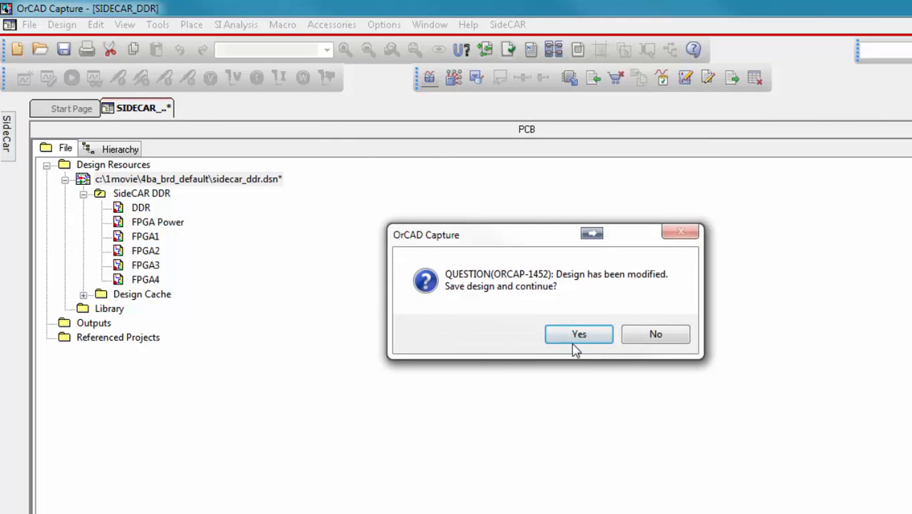
{"action": "left_click", "coordinate": [578, 335]}
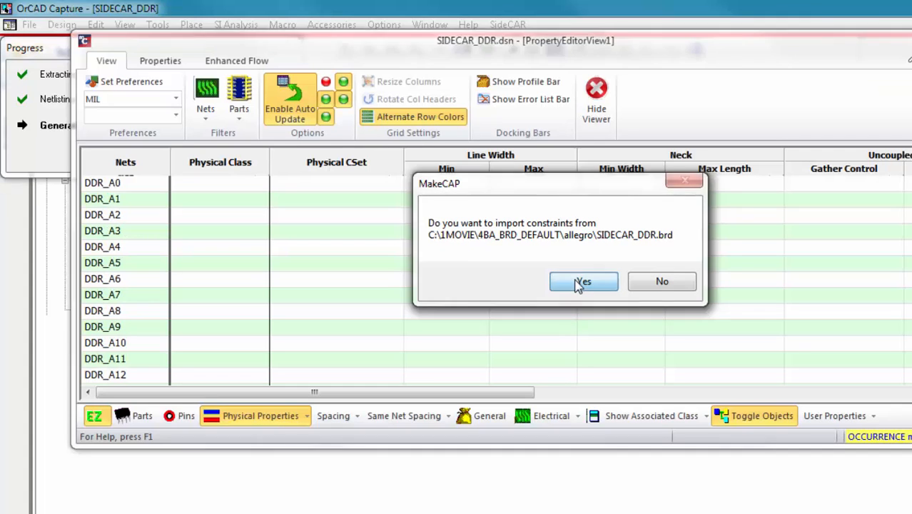
{"action": "left_click", "coordinate": [580, 282]}
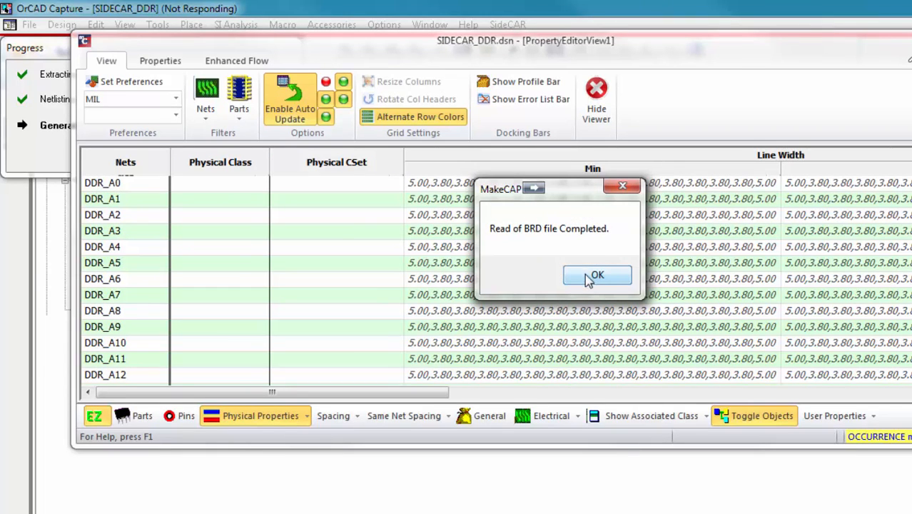
{"action": "left_click", "coordinate": [584, 279]}
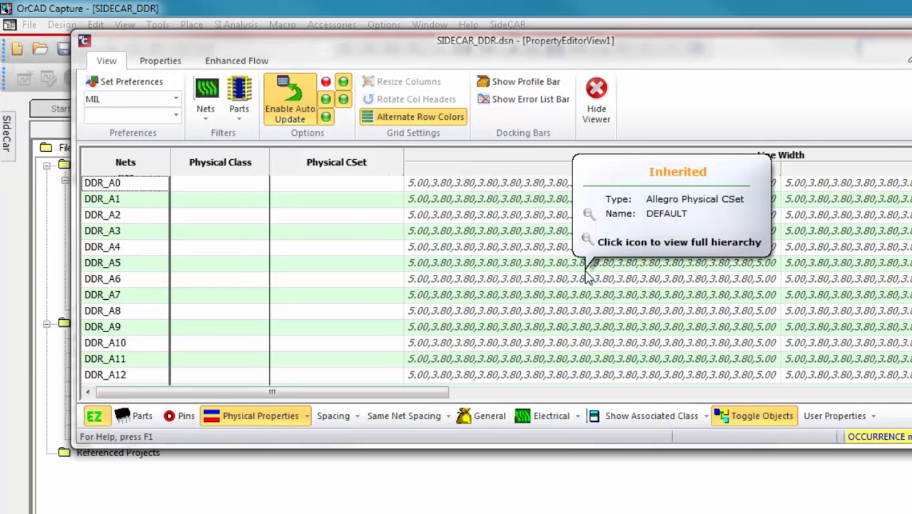
Step: Examine the per-layer properties of the DEFAULT physical CSet inherited by net DDR_A0
{"action": "mouse_move", "coordinate": [467, 187]}
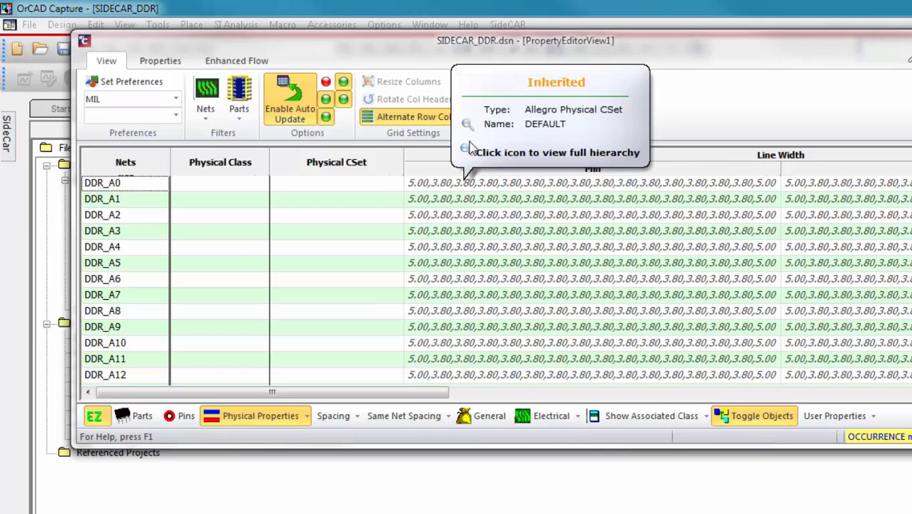
{"action": "left_click", "coordinate": [468, 126]}
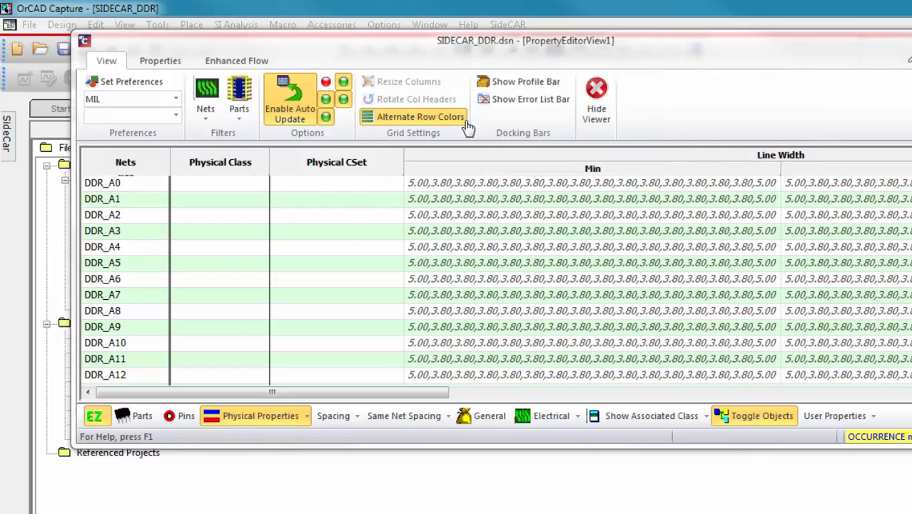
{"action": "left_click", "coordinate": [790, 357]}
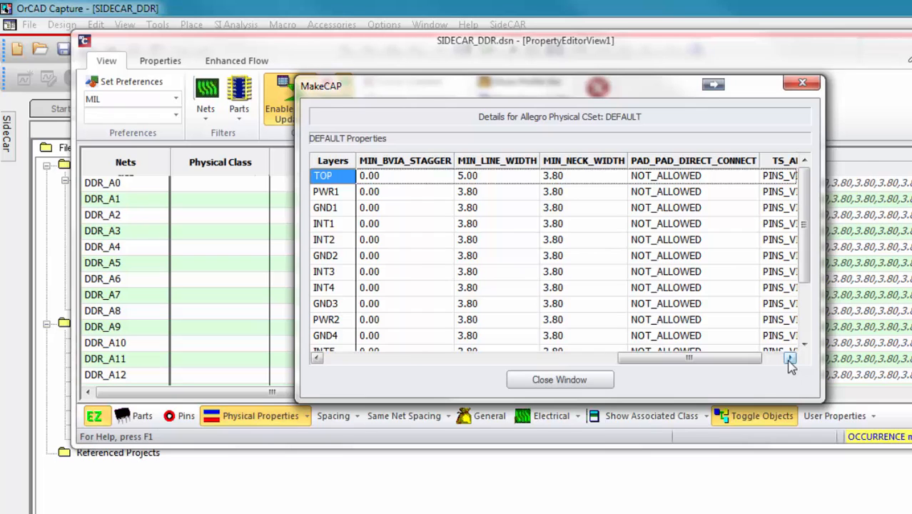
{"action": "left_click", "coordinate": [559, 379]}
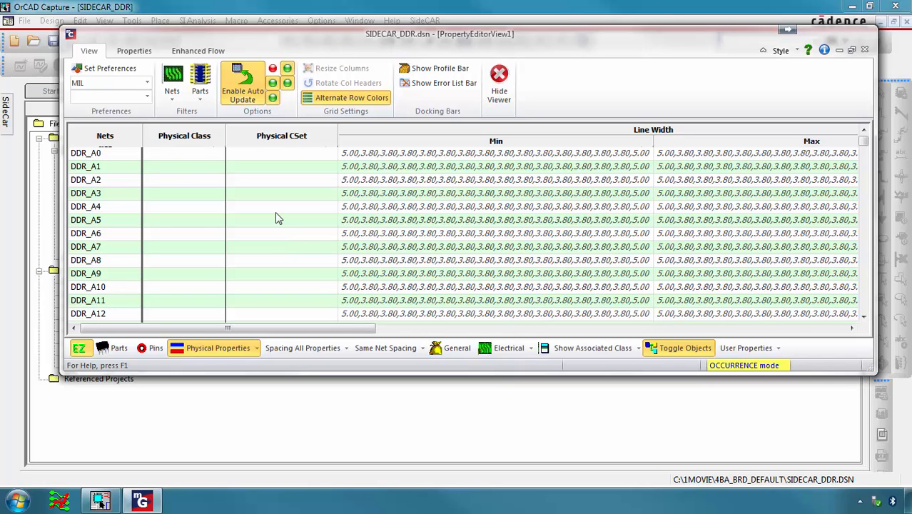
Step: Open the physical constraint set assignment for nets DDR_A0 through DDR_A9
{"action": "left_click", "coordinate": [300, 152]}
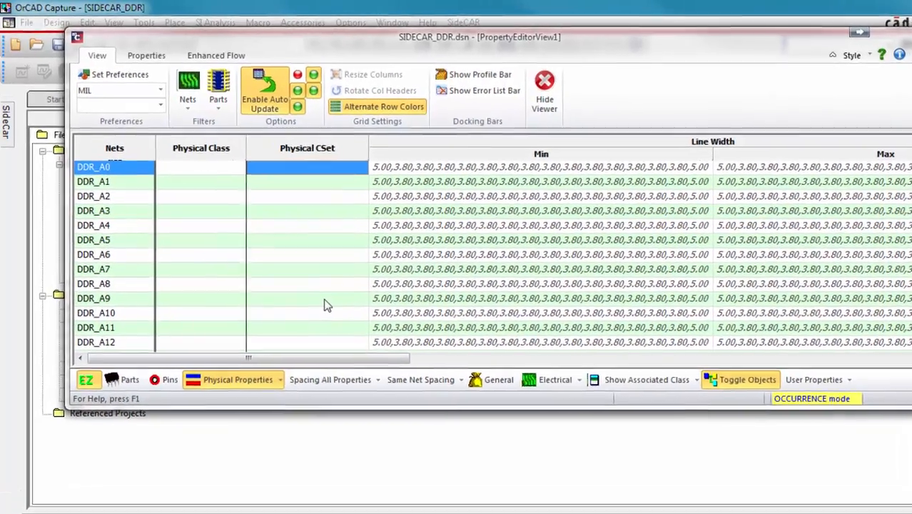
{"action": "left_click", "coordinate": [298, 275], "text": "shift"}
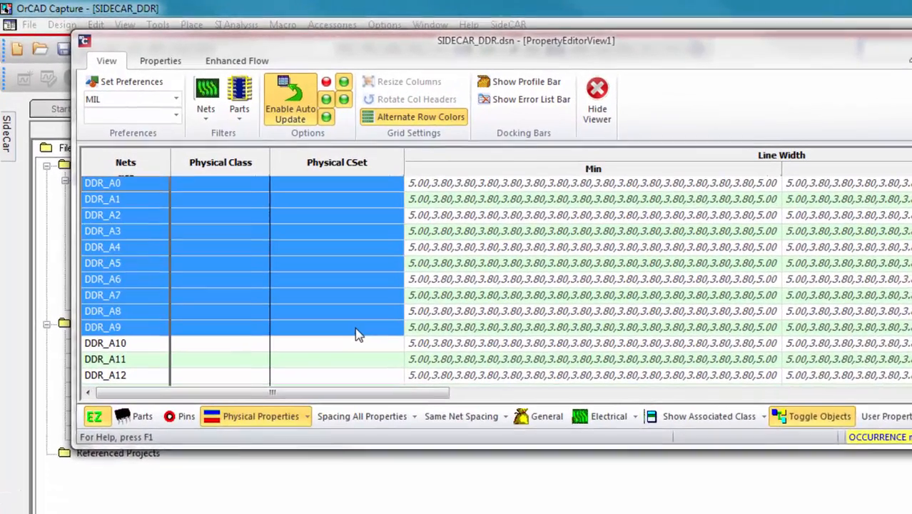
{"action": "right_click", "coordinate": [361, 333]}
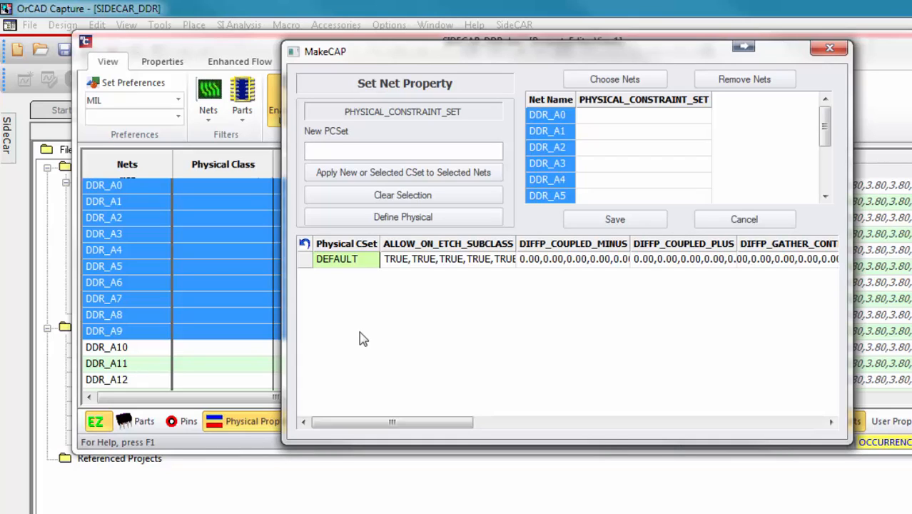
{"action": "left_click", "coordinate": [360, 332]}
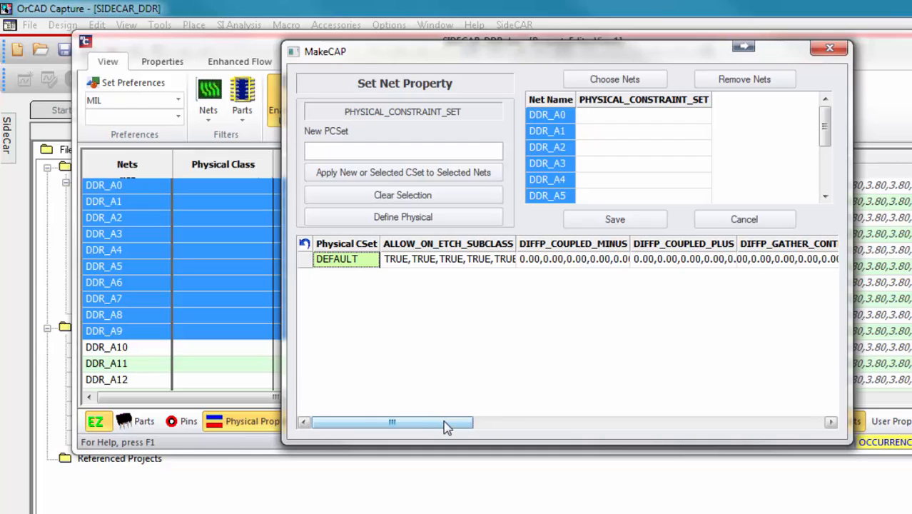
Step: Display the DEFAULT CSet's MIN_LINE_WIDTH values by layer
{"action": "left_click_drag", "start_coordinate": [444, 426], "coordinate": [774, 437]}
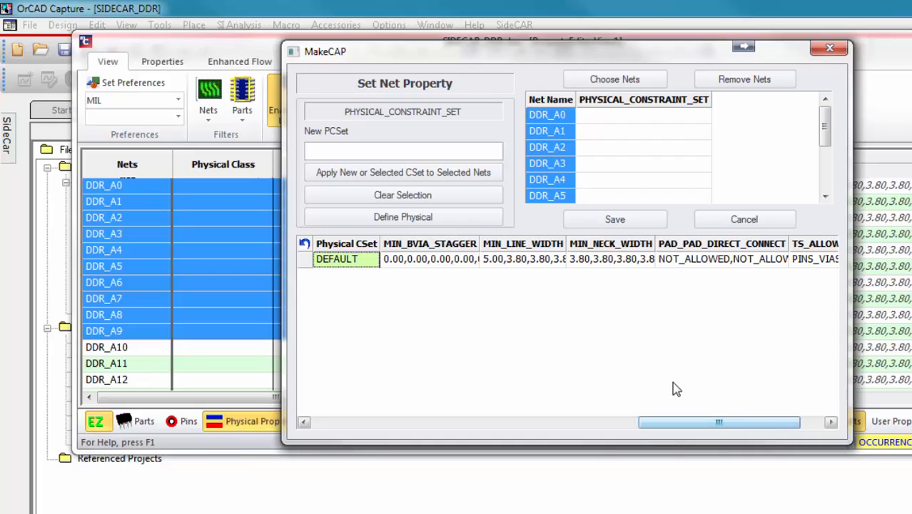
{"action": "right_click", "coordinate": [527, 265]}
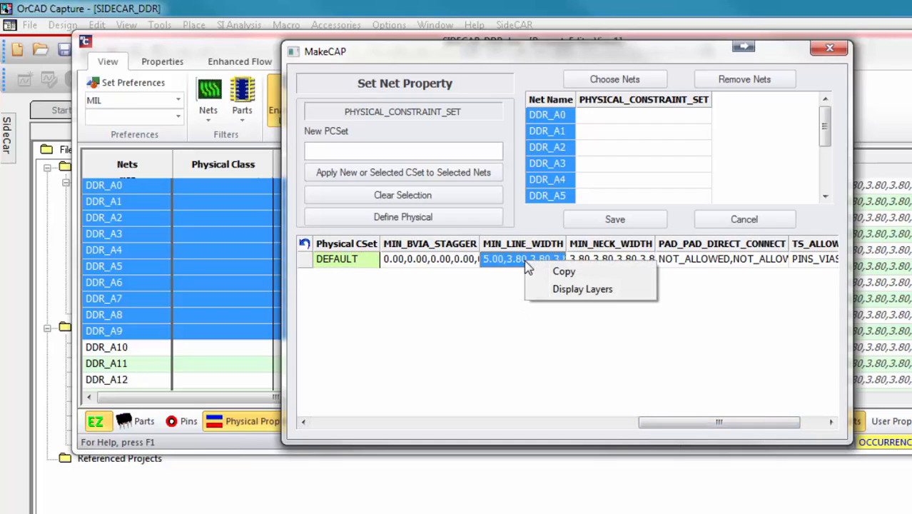
{"action": "left_click", "coordinate": [579, 289]}
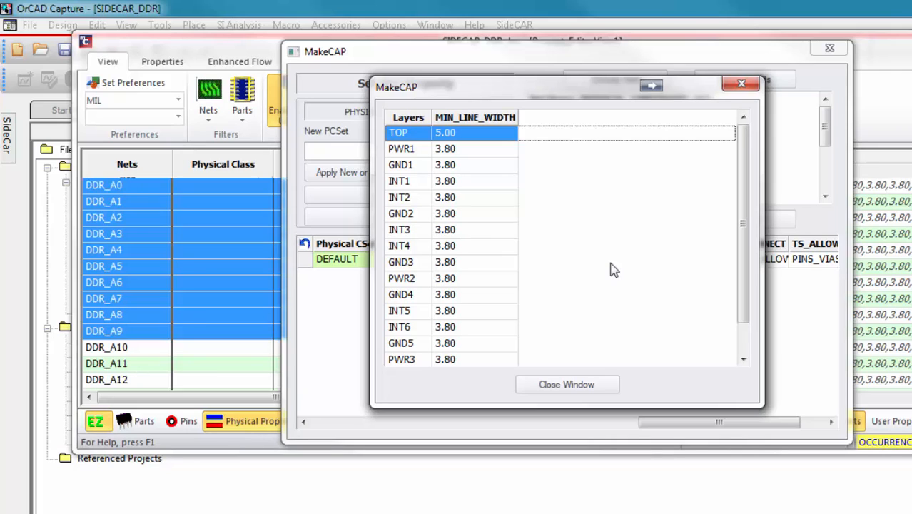
{"action": "left_click", "coordinate": [569, 384]}
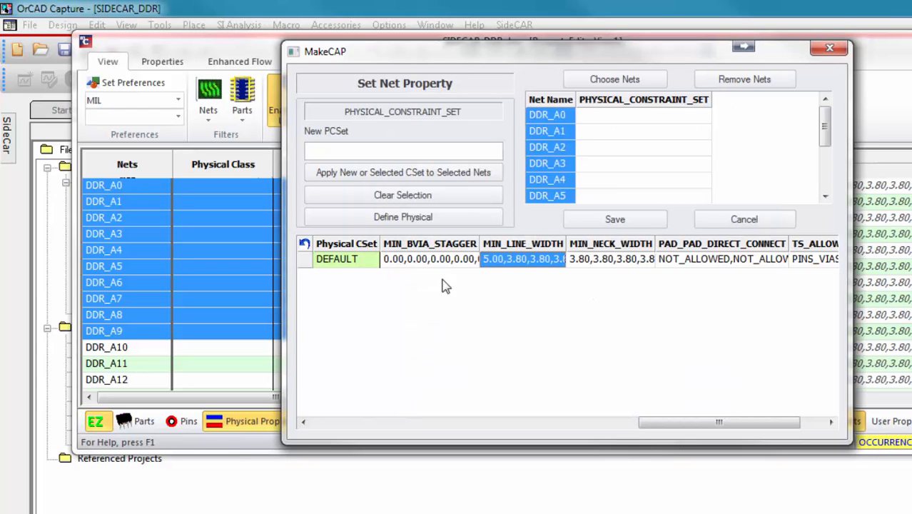
Step: Define a new physical CSet named MyWidths with its initial values taken from DEFAULT
{"action": "left_click", "coordinate": [429, 221]}
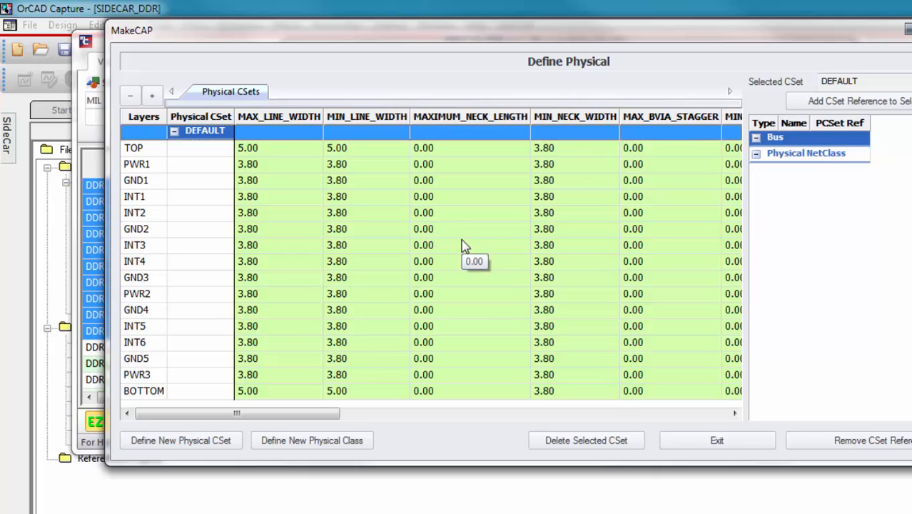
{"action": "left_click", "coordinate": [175, 132]}
{"action": "left_click", "coordinate": [174, 131]}
{"action": "left_click", "coordinate": [175, 446]}
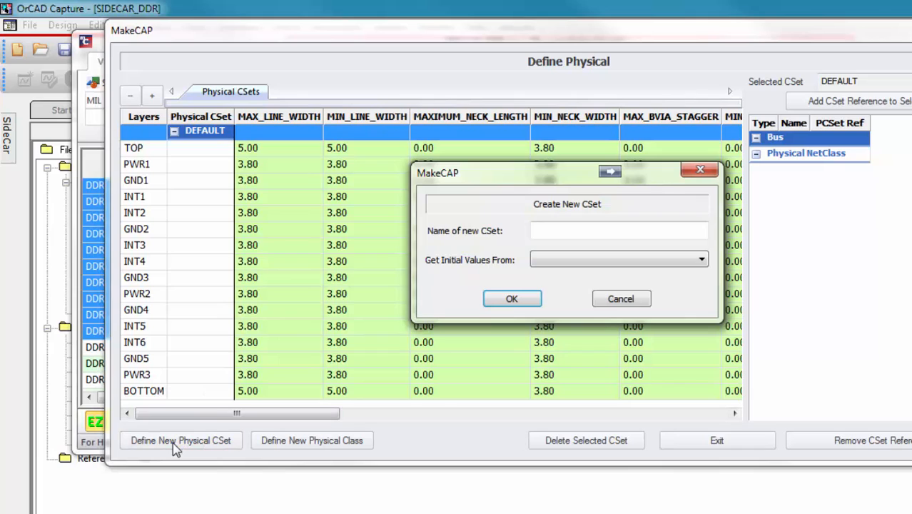
{"action": "left_click", "coordinate": [547, 229]}
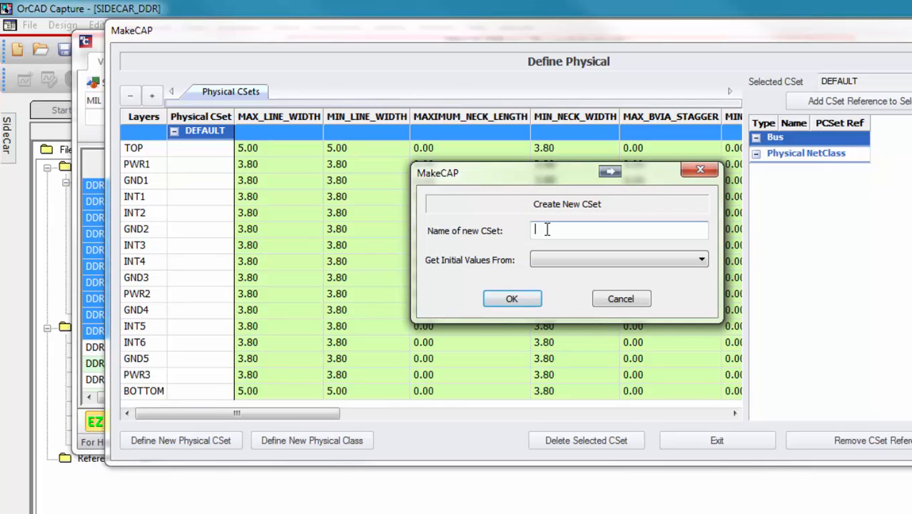
{"action": "type", "text": "MyWidths"}
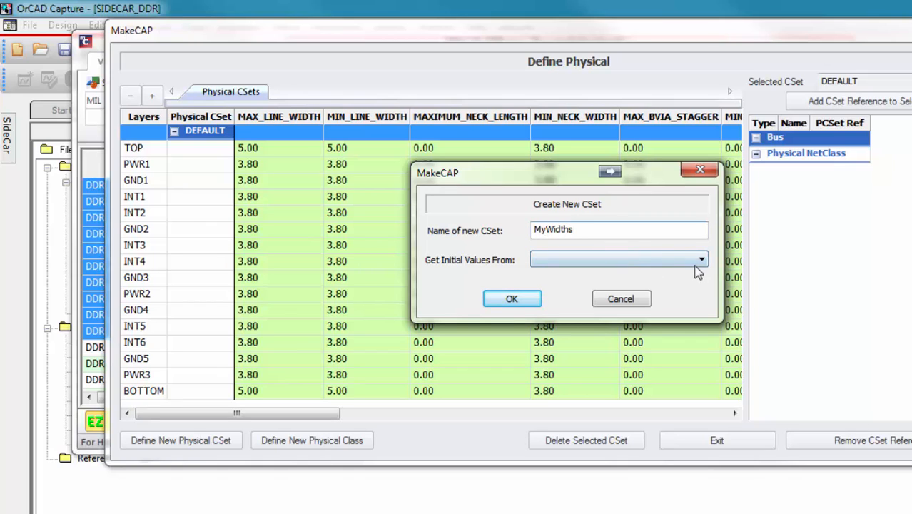
{"action": "left_click", "coordinate": [700, 261]}
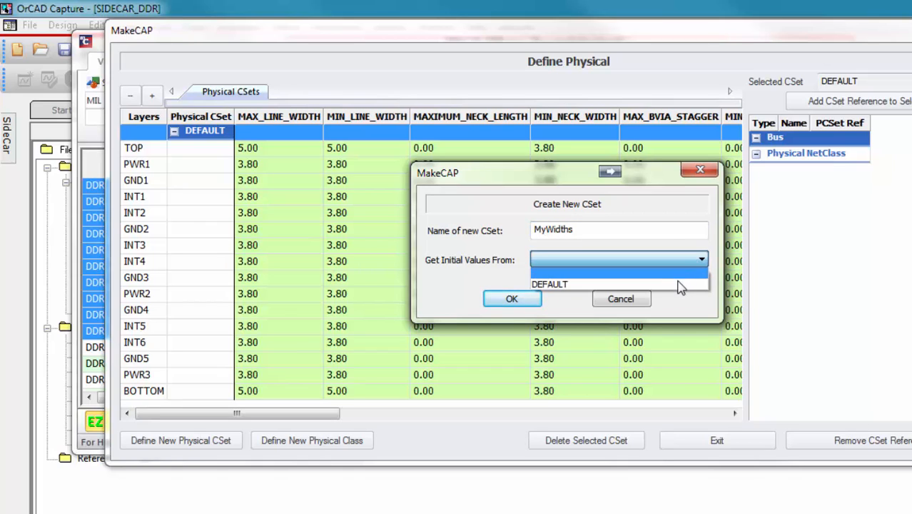
{"action": "left_click", "coordinate": [679, 285]}
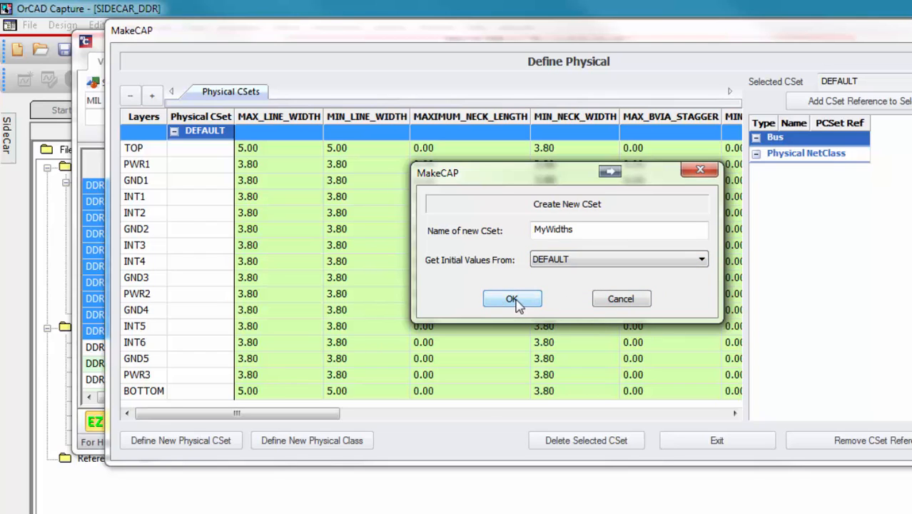
{"action": "left_click", "coordinate": [512, 299]}
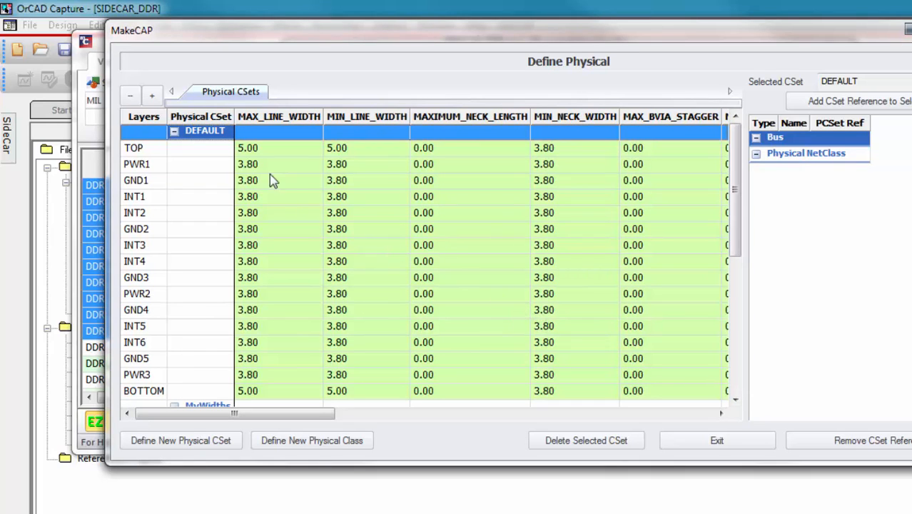
Step: Set MIN_LINE_WIDTH of the MyWidths CSet to 4 mil on layers PWR1 through PWR3 and save it
{"action": "left_click", "coordinate": [174, 132]}
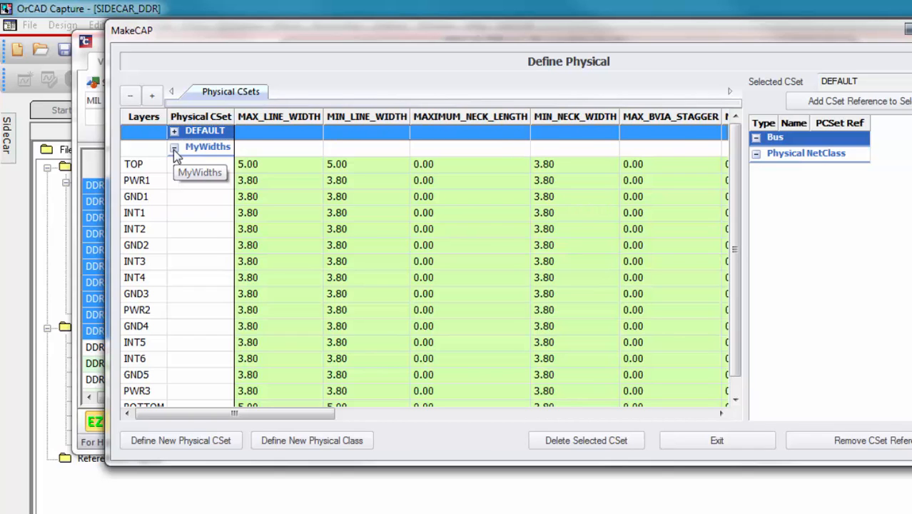
{"action": "left_click", "coordinate": [177, 150]}
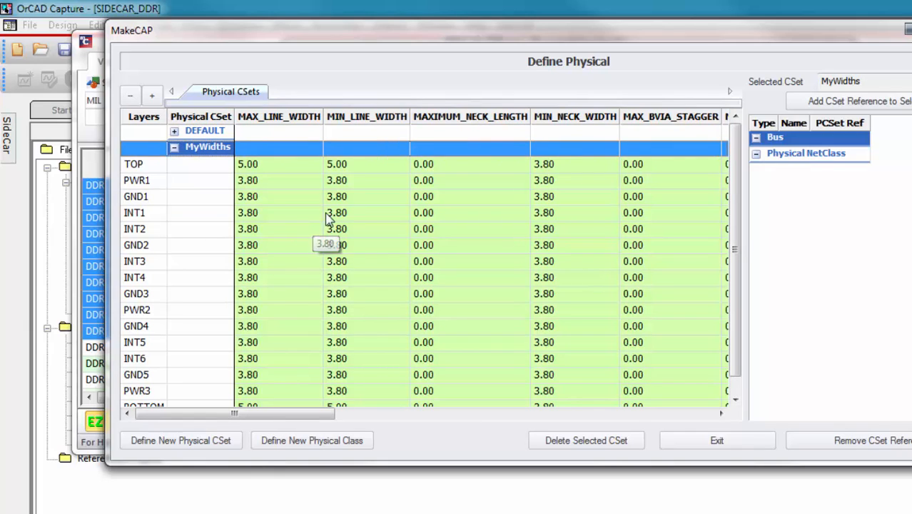
{"action": "double_click", "coordinate": [367, 153]}
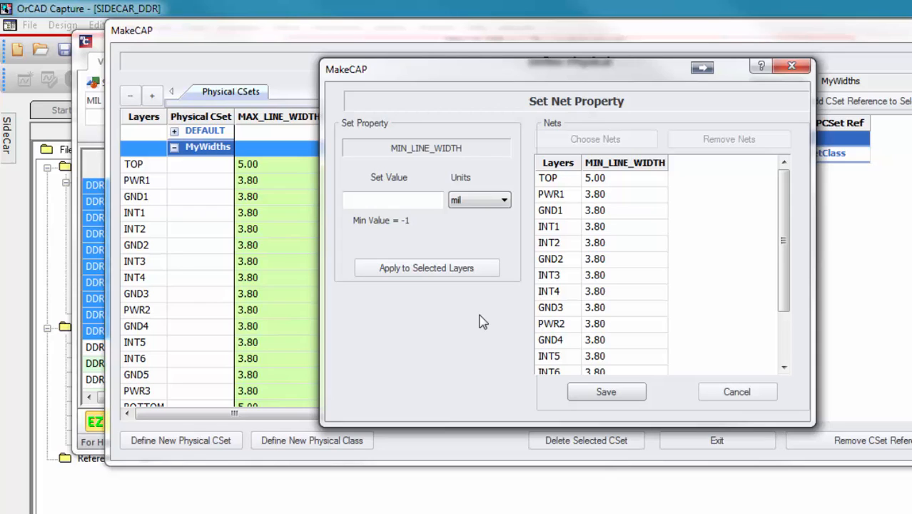
{"action": "left_click", "coordinate": [552, 195]}
{"action": "left_click_drag", "start_coordinate": [556, 200], "coordinate": [638, 343]}
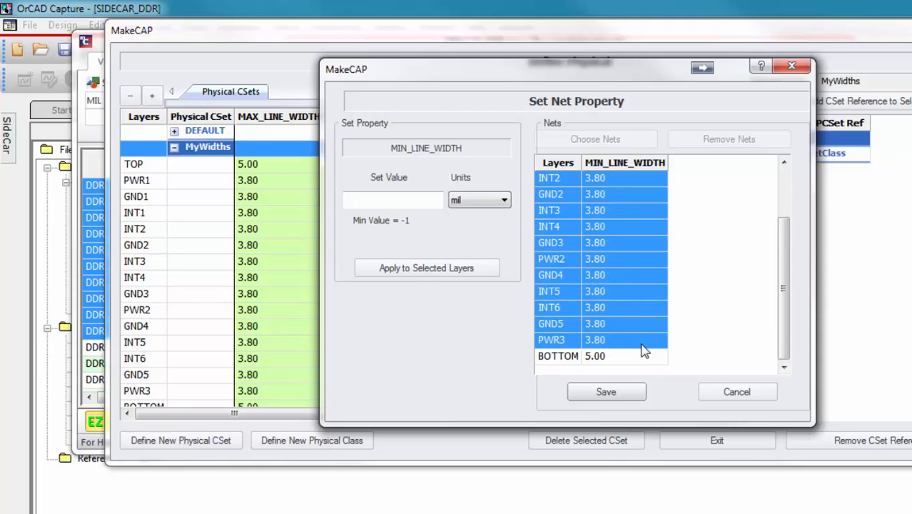
{"action": "left_click", "coordinate": [393, 200]}
{"action": "type", "text": "4"}
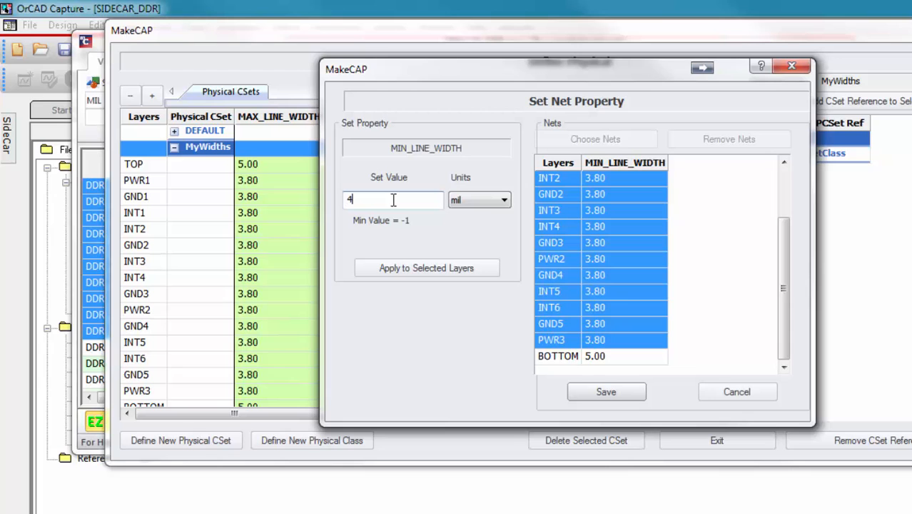
{"action": "left_click", "coordinate": [400, 271]}
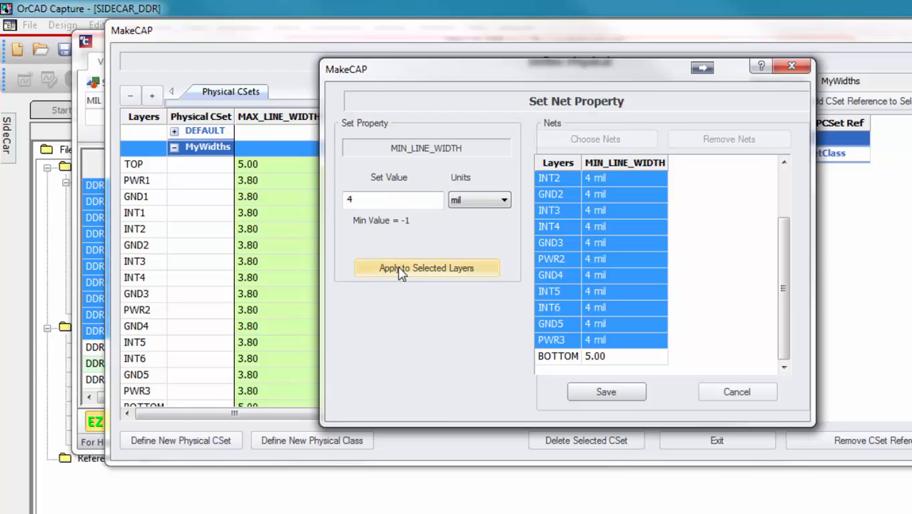
{"action": "left_click", "coordinate": [594, 392]}
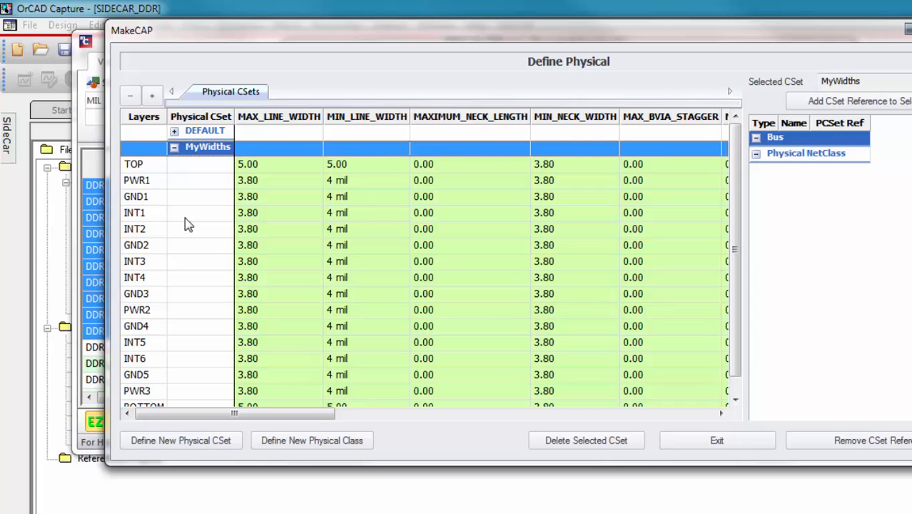
Step: Leave the physical CSet definition, assign the MyWidths CSet to nets DDR_A0 through DDR_A9, and save the assignment
{"action": "left_click", "coordinate": [716, 441]}
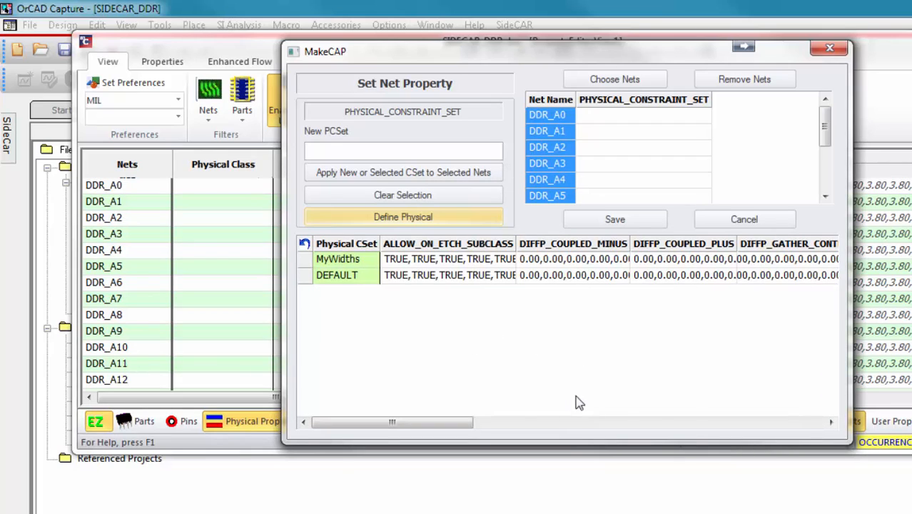
{"action": "left_click", "coordinate": [832, 422]}
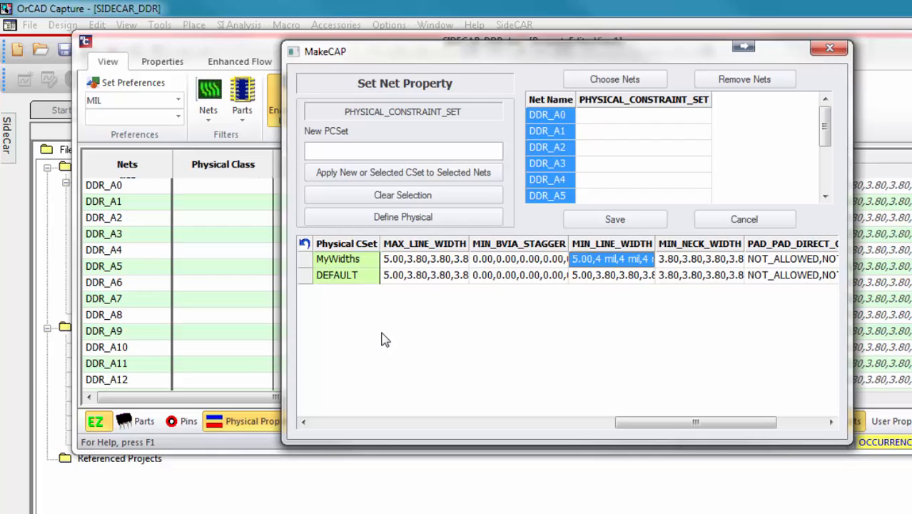
{"action": "left_click", "coordinate": [344, 259]}
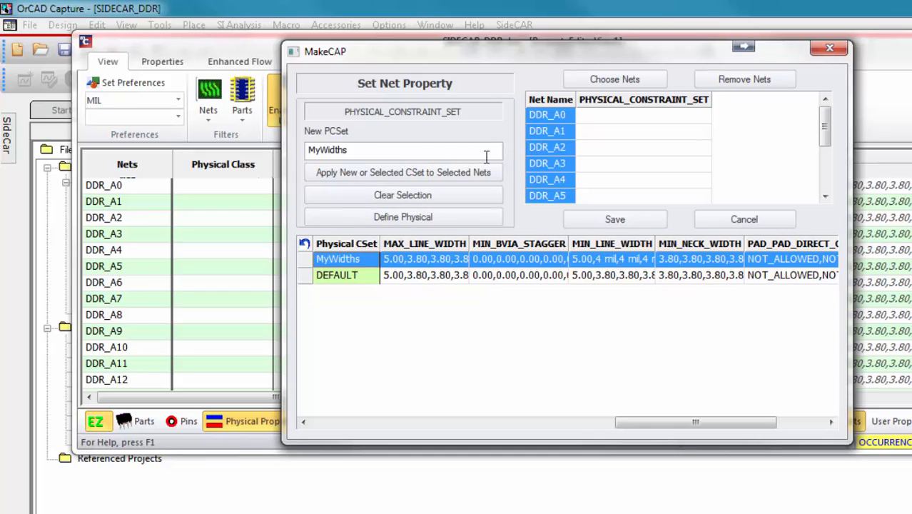
{"action": "left_click", "coordinate": [395, 178]}
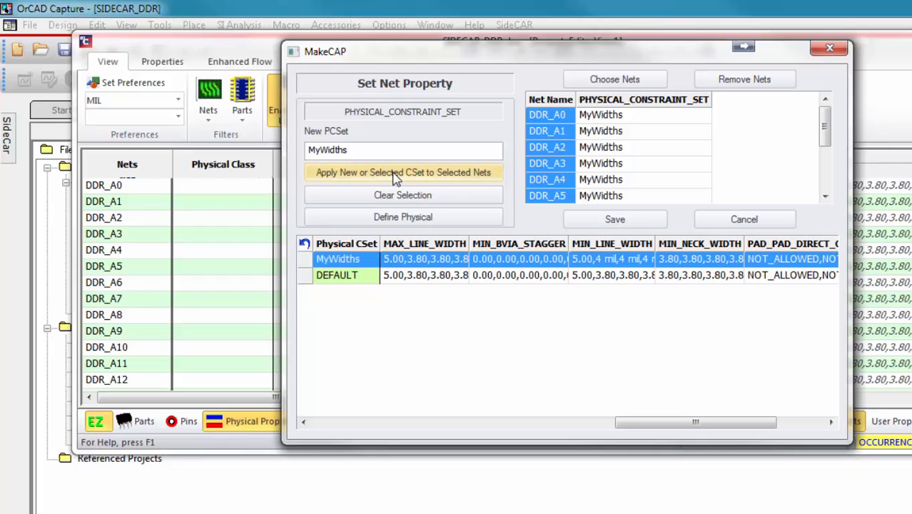
{"action": "mouse_move", "coordinate": [826, 135]}
{"action": "left_mouse_down"}
{"action": "mouse_move", "coordinate": [833, 207]}
{"action": "mouse_move", "coordinate": [832, 119]}
{"action": "left_mouse_up"}
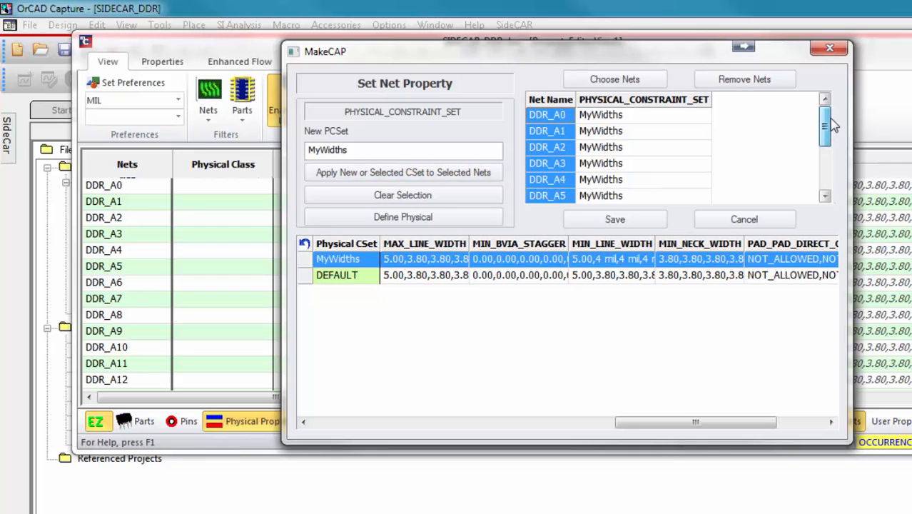
{"action": "left_click", "coordinate": [637, 221]}
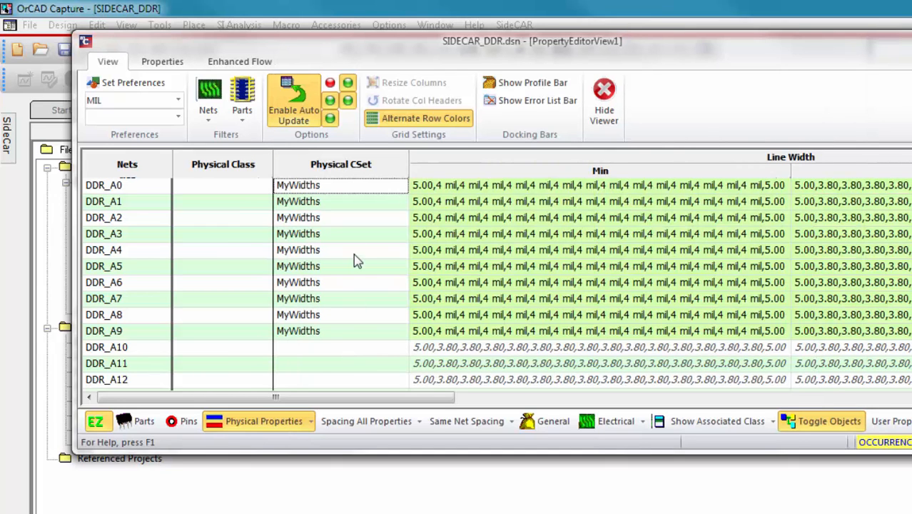